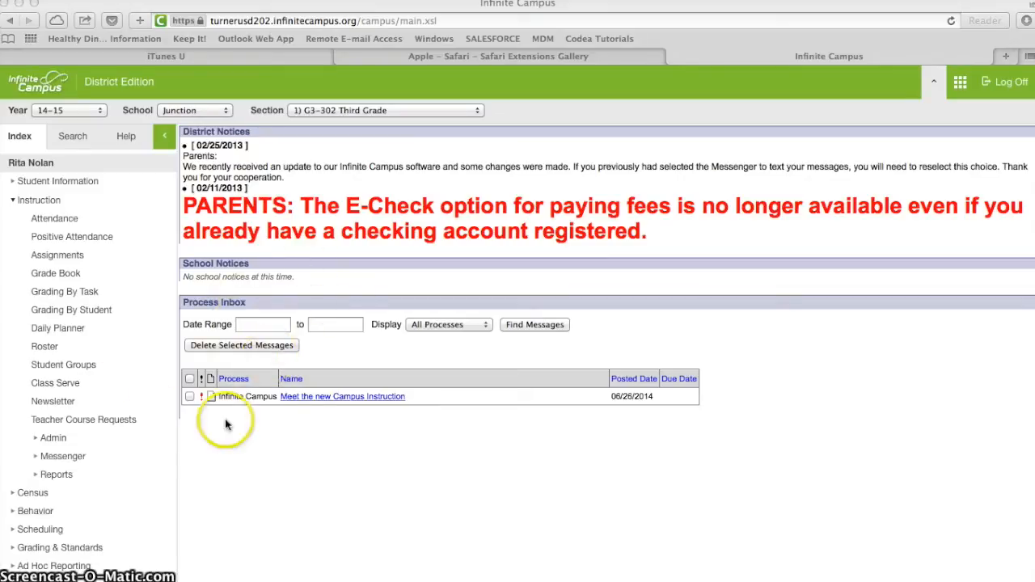
Step: Search for the student and bring up their record's empty Contact Log
{"action": "left_click", "coordinate": [73, 136]}
{"action": "type", "text": "Add"}
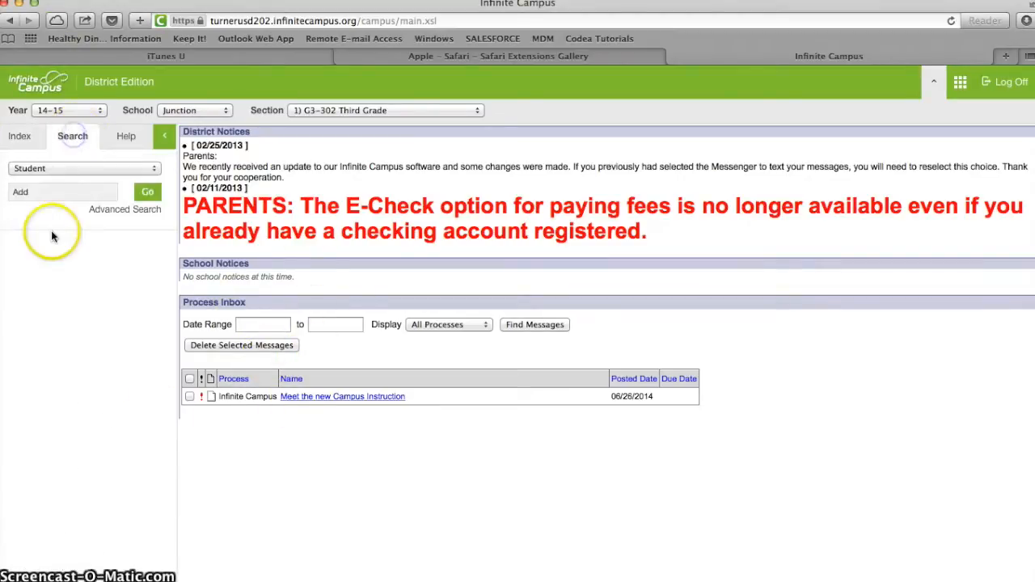
{"action": "left_click", "coordinate": [147, 192]}
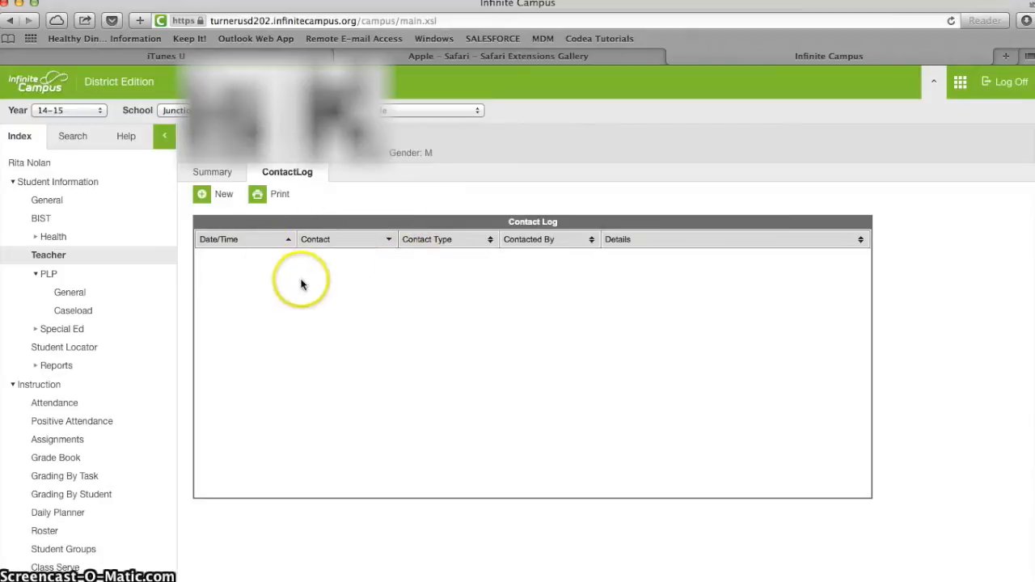
Step: Create a new Contact Log entry prefilled with today's date and current time
{"action": "left_click", "coordinate": [206, 196]}
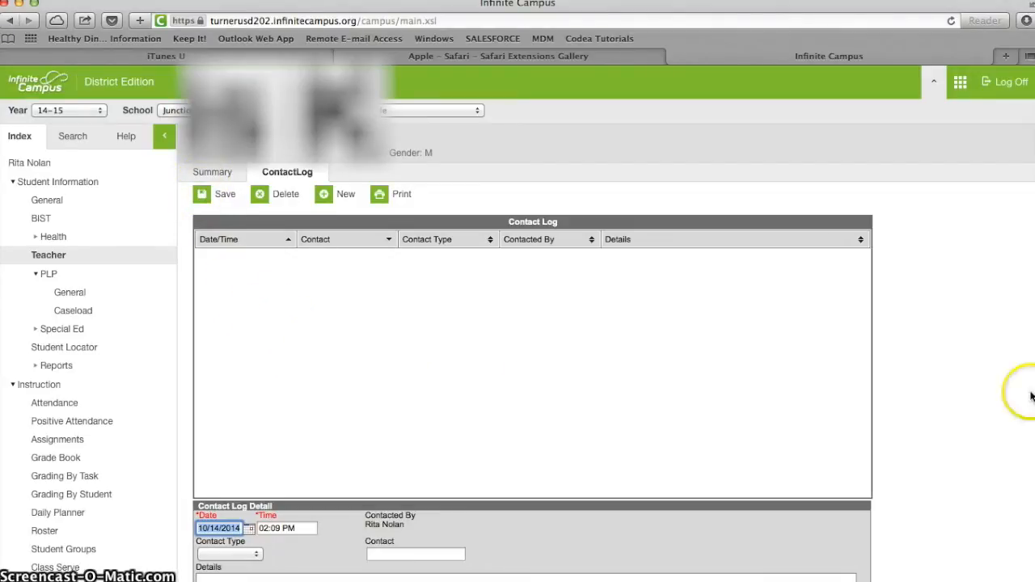
{"action": "scroll", "coordinate": [1022, 395], "scroll_direction": "down", "scroll_amount": 1}
{"action": "scroll", "coordinate": [1022, 395], "scroll_direction": "down", "scroll_amount": 5}
{"action": "scroll", "coordinate": [1003, 404], "scroll_direction": "down", "scroll_amount": 3}
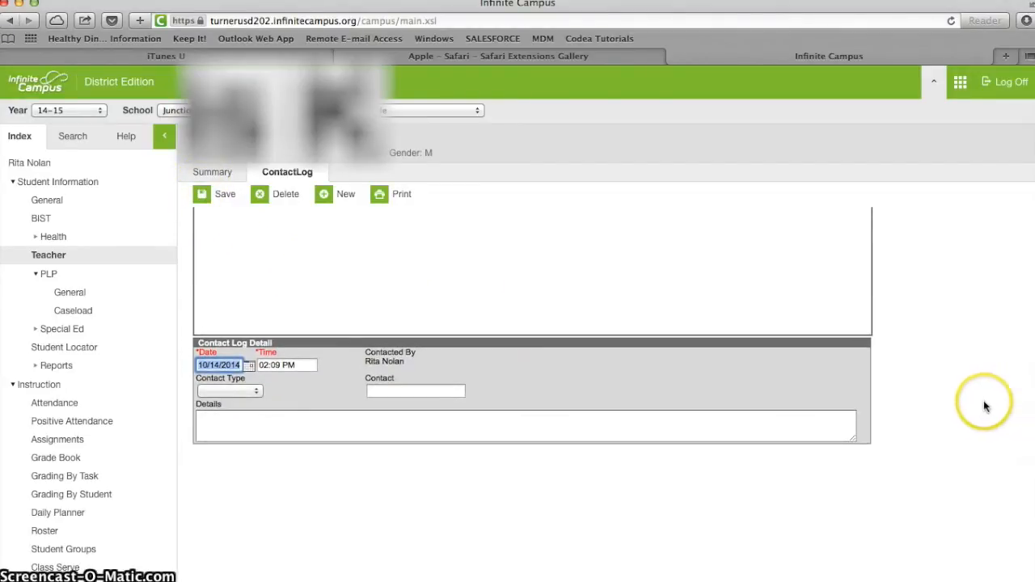
{"action": "scroll", "coordinate": [243, 380], "scroll_direction": "up", "scroll_amount": 3}
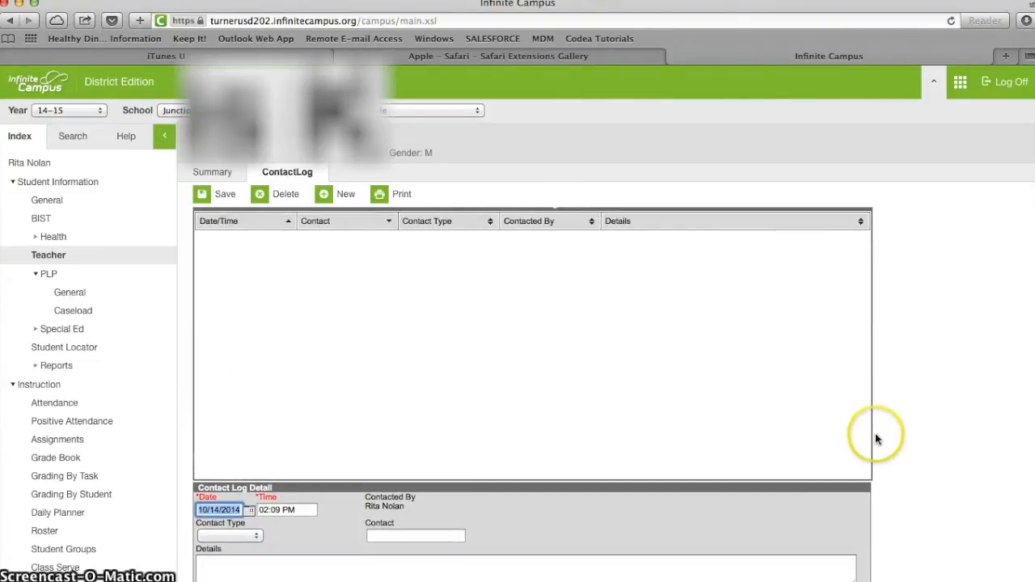
{"action": "scroll", "coordinate": [881, 437], "scroll_direction": "down", "scroll_amount": 2}
{"action": "scroll", "coordinate": [928, 436], "scroll_direction": "down", "scroll_amount": 1}
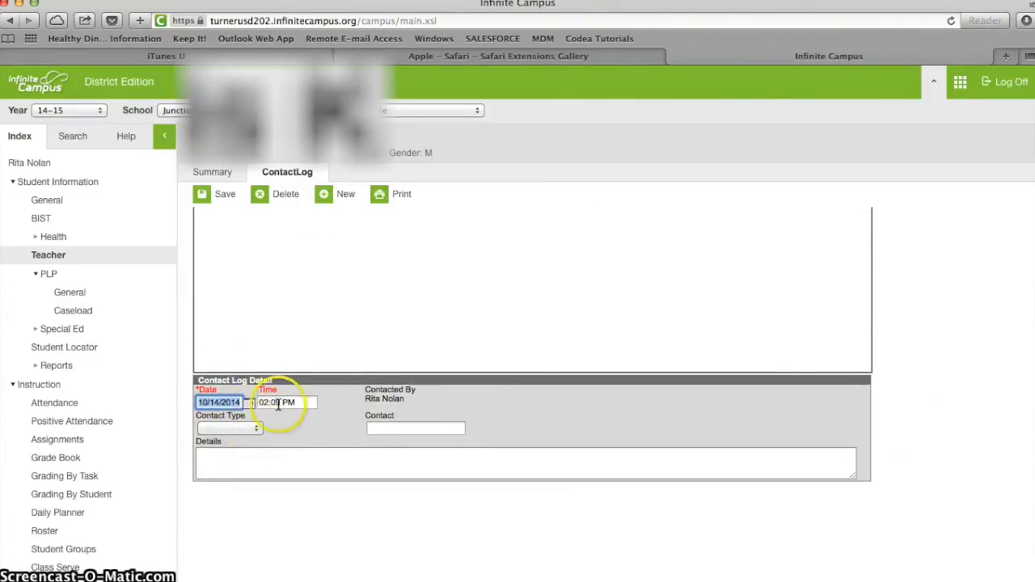
Step: Log a Telephone contact with Father, add the call note in Details, and save the entry
{"action": "left_click", "coordinate": [256, 428]}
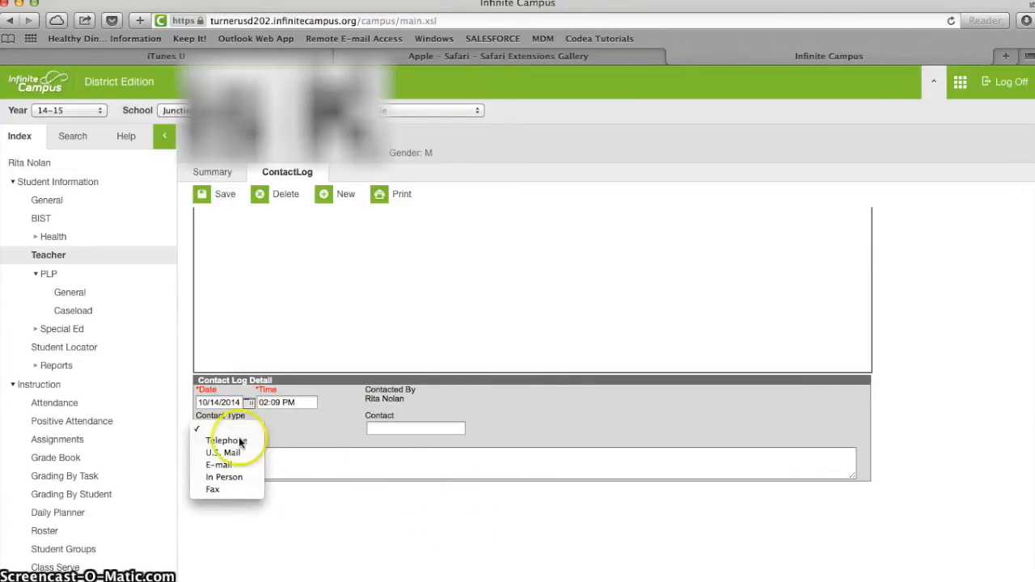
{"action": "left_click", "coordinate": [226, 440]}
{"action": "left_click", "coordinate": [415, 427]}
{"action": "left_click", "coordinate": [388, 394]}
{"action": "type", "text": "Father"}
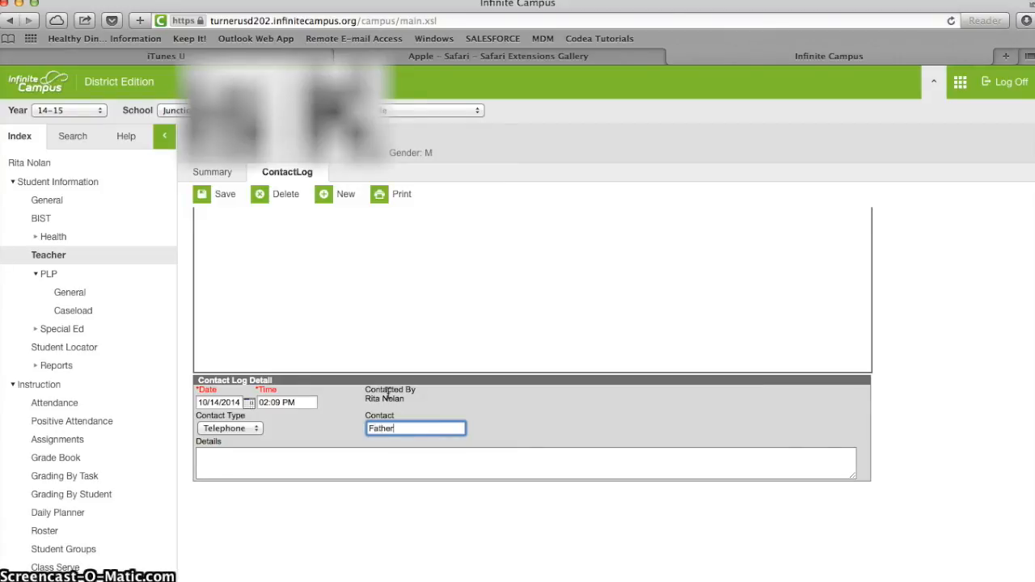
{"action": "left_click", "coordinate": [250, 467]}
{"action": "type", "text": "I called blah blah bla"}
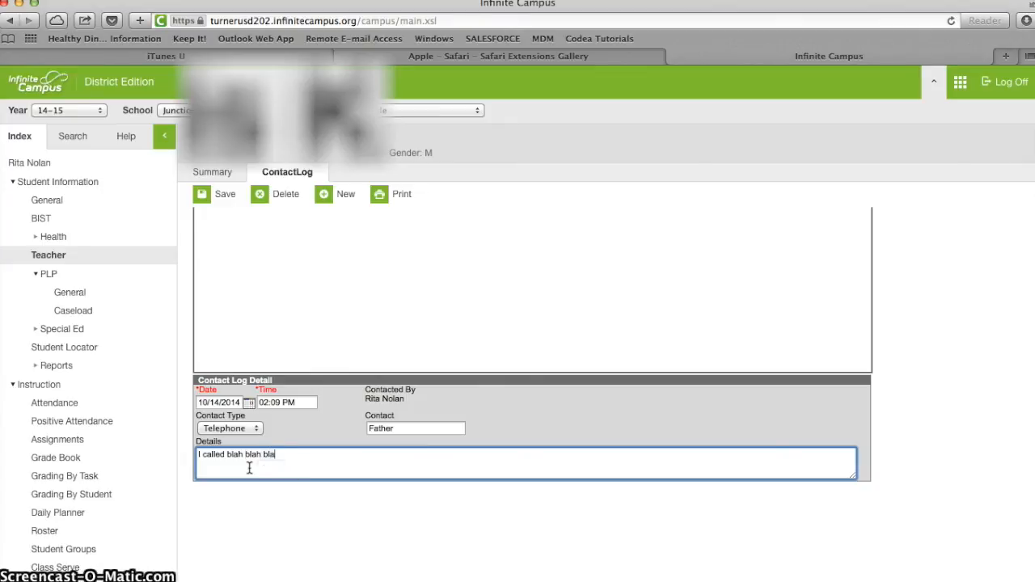
{"action": "type", "text": "h."}
{"action": "left_click", "coordinate": [219, 194]}
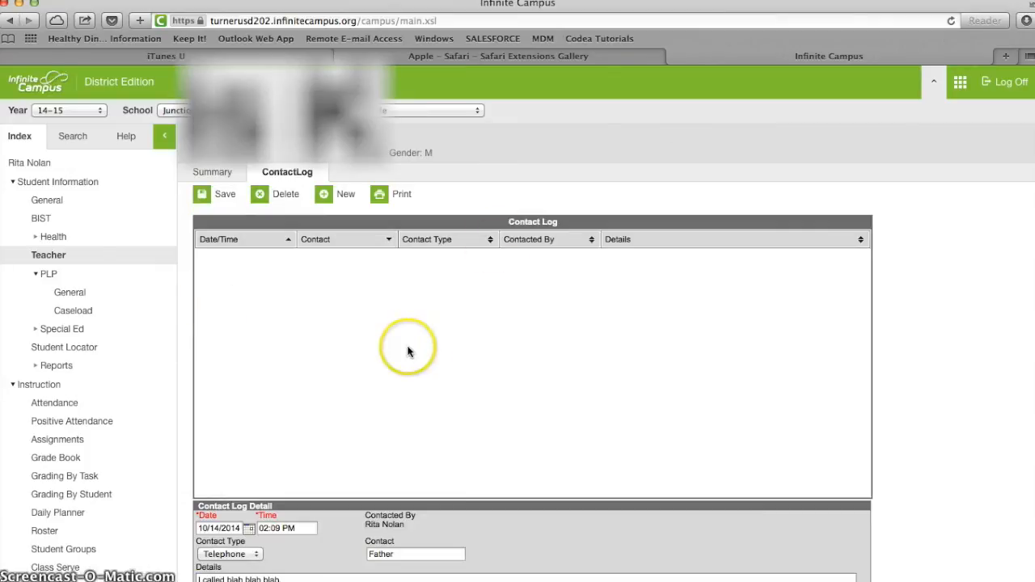